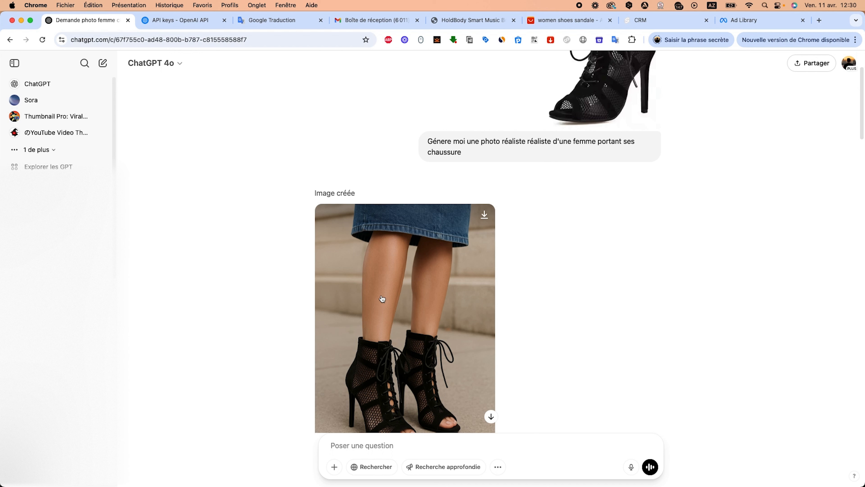
Scroll through the conversation to review the generated photos of the black lace-up heeled sandals.
scroll(380, 306, "down", 3)
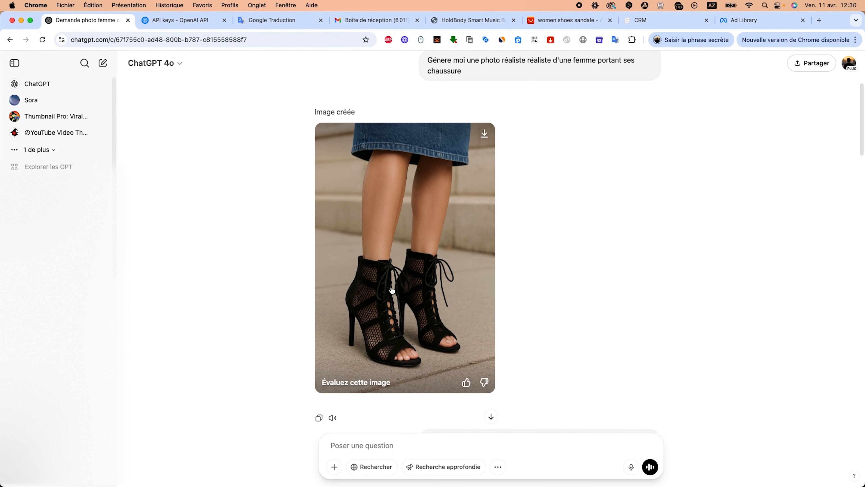
scroll(392, 290, "down", 2)
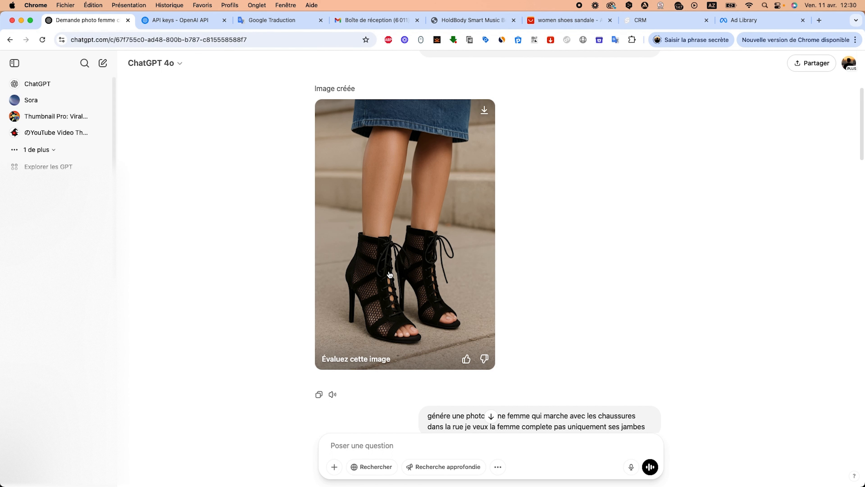
scroll(557, 329, "down", 2)
scroll(430, 377, "down", 8)
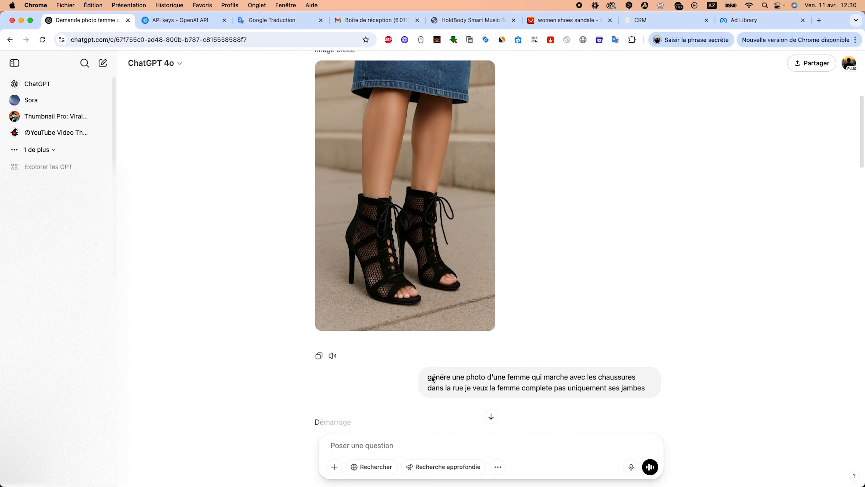
scroll(506, 173, "down", 2)
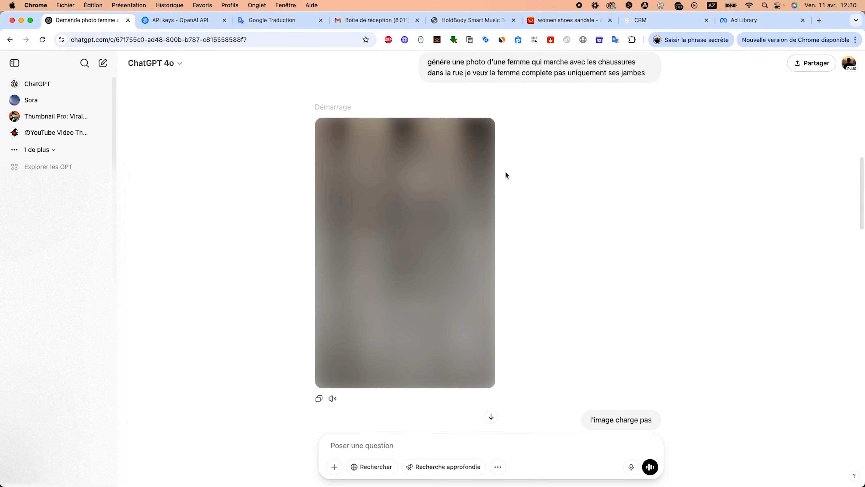
scroll(506, 170, "up", 2)
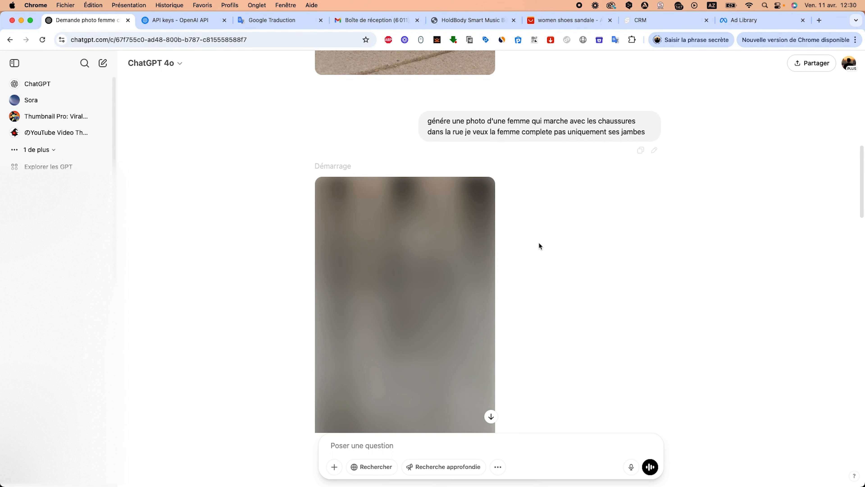
scroll(527, 254, "down", 8)
scroll(527, 255, "down", 5)
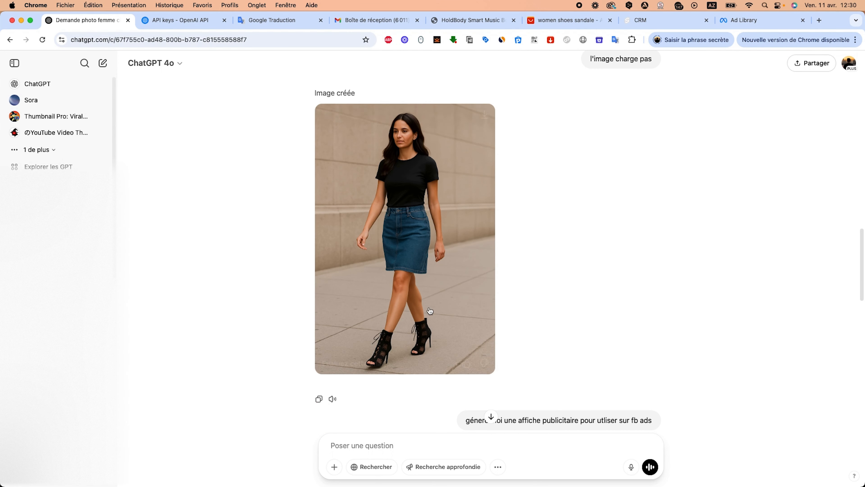
scroll(385, 187, "up", 1)
scroll(404, 159, "up", 6)
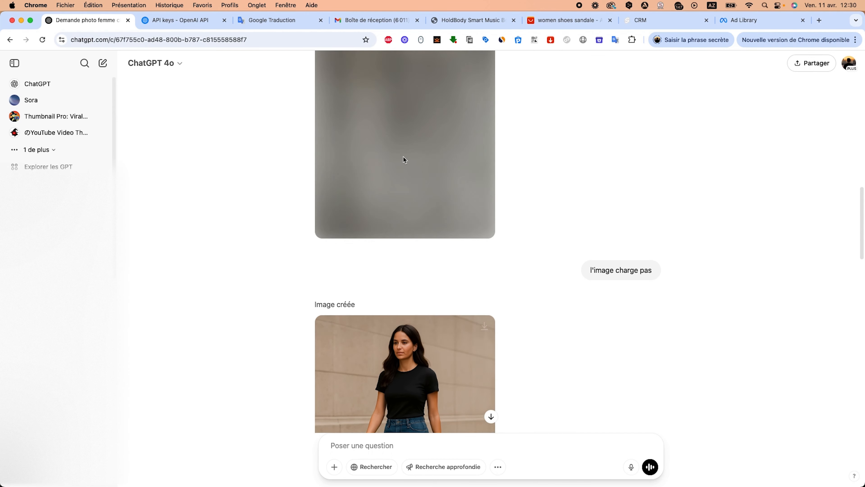
scroll(381, 341, "down", 6)
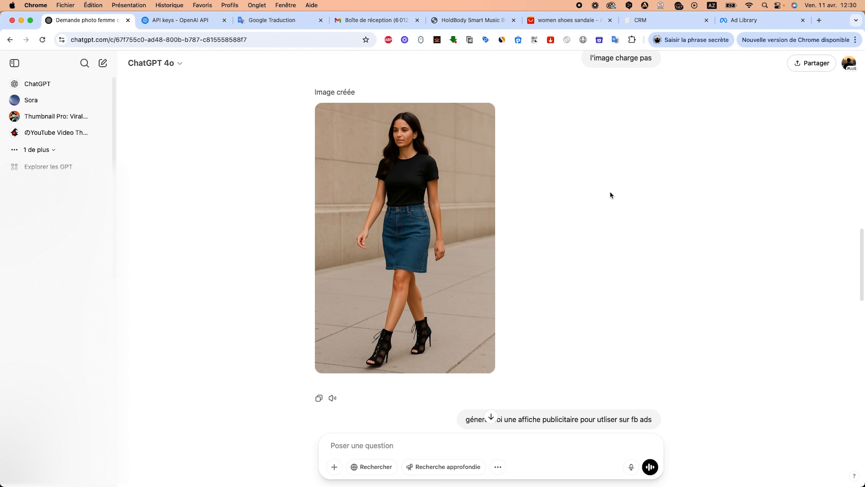
Scroll further to review the generated Facebook ad poster and the shoe box image with the SHOSEA logo.
scroll(610, 191, "down", 2)
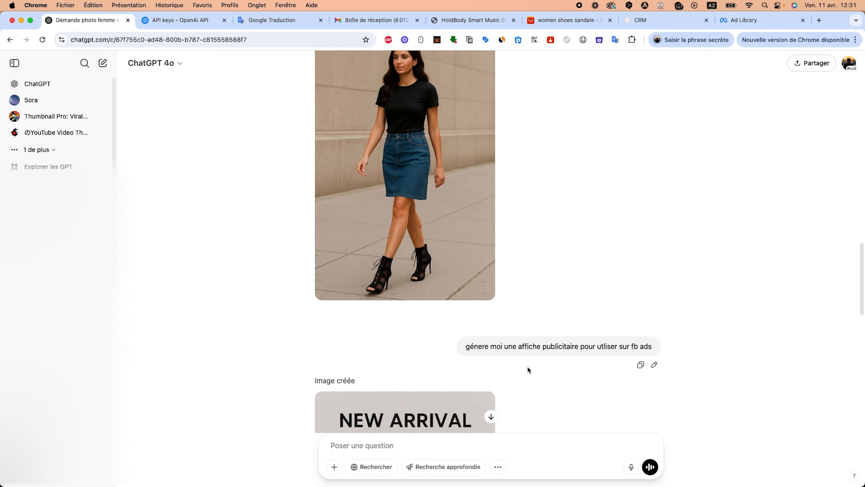
scroll(524, 367, "down", 8)
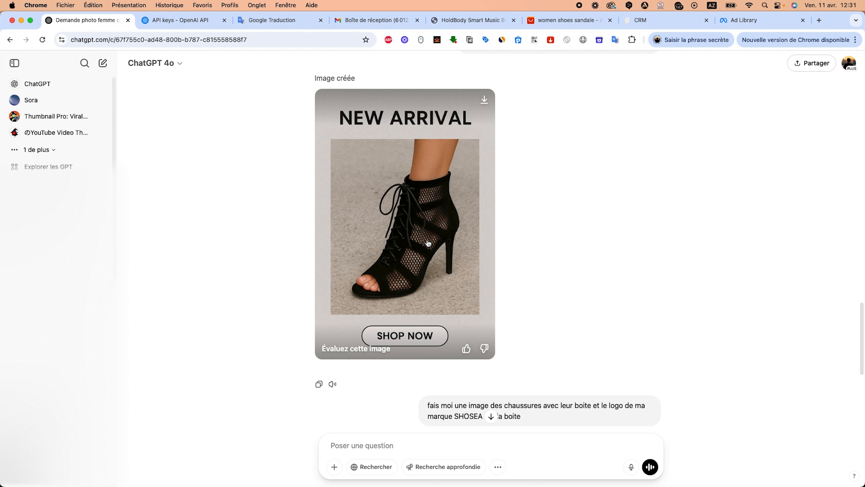
scroll(564, 251, "down", 1)
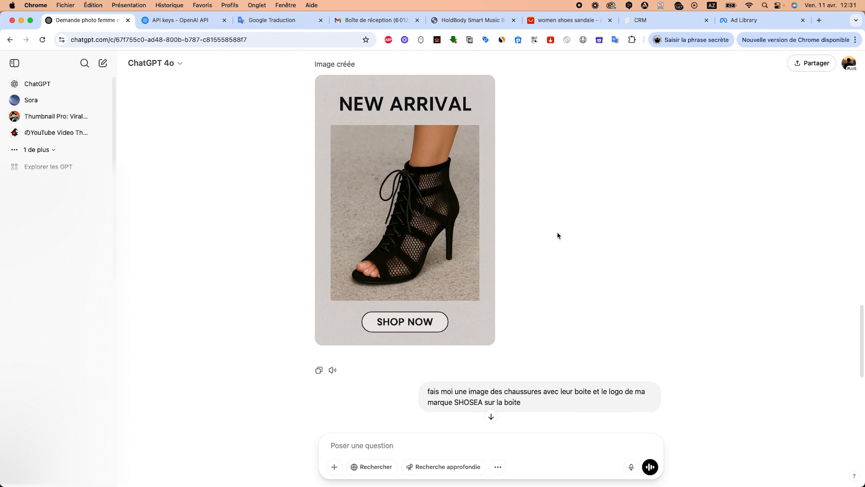
scroll(557, 235, "down", 5)
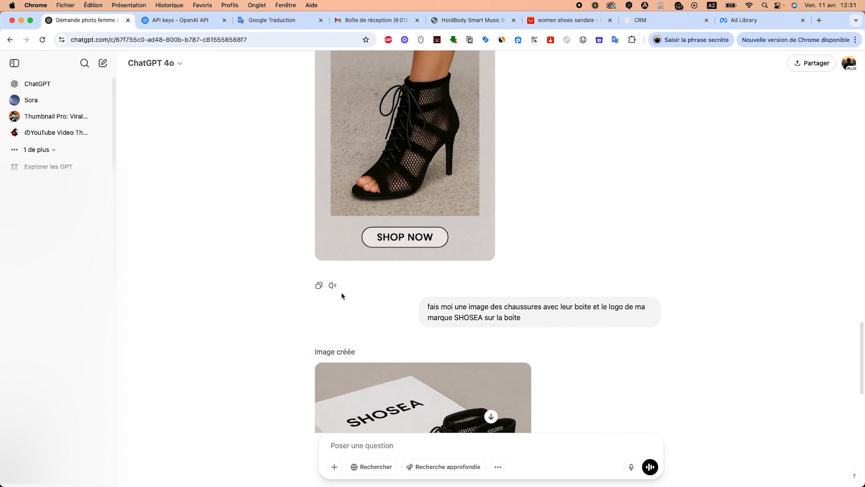
scroll(370, 290, "down", 1)
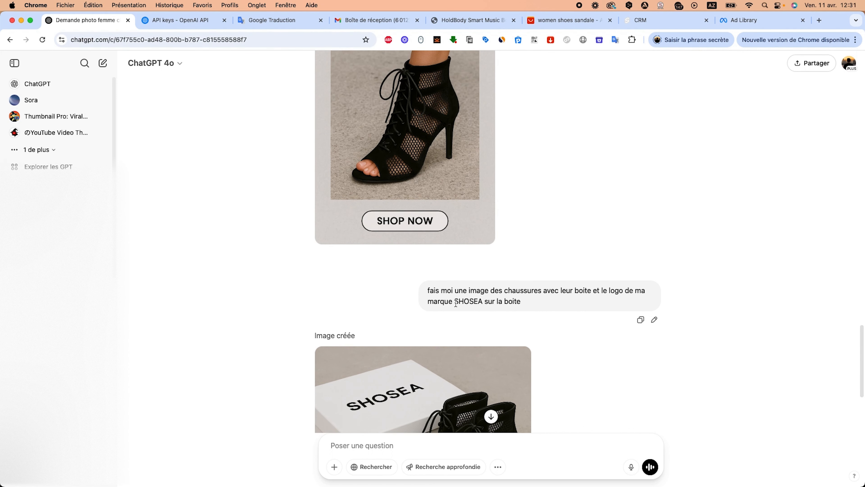
left_click_drag(455, 302, 483, 301)
scroll(458, 313, "down", 10)
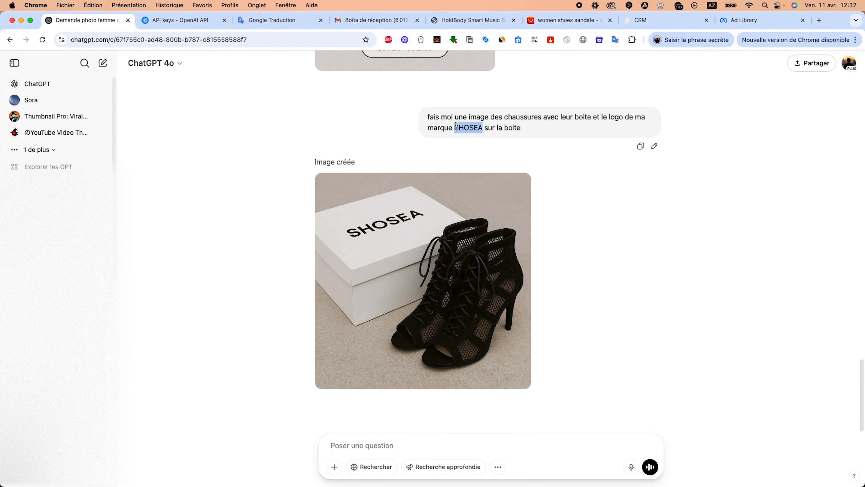
left_click(463, 127)
double_click(464, 127)
left_click(507, 126)
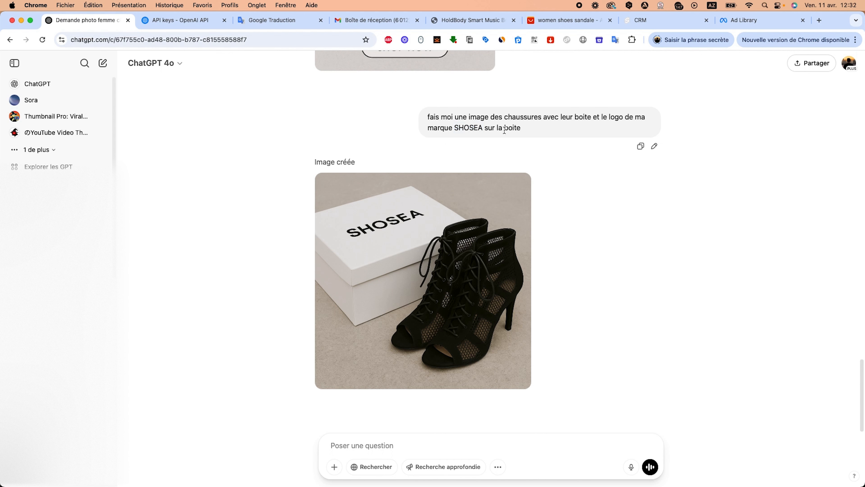
left_click(334, 466)
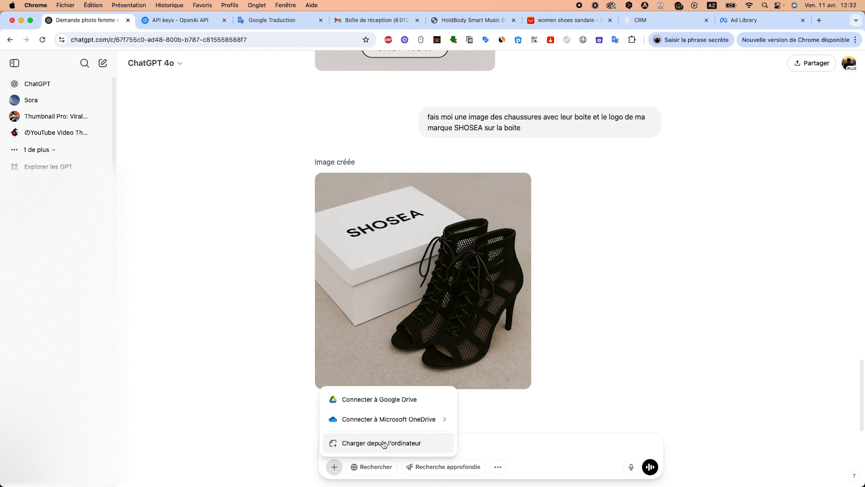
left_click(380, 119)
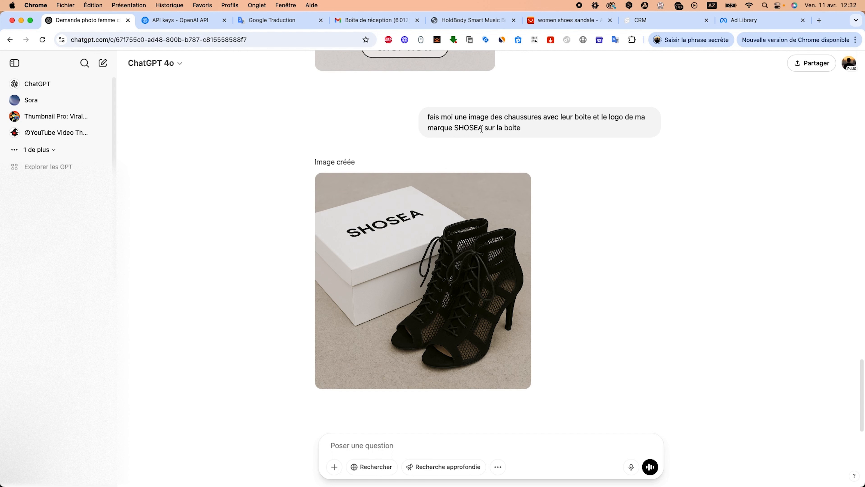
double_click(467, 127)
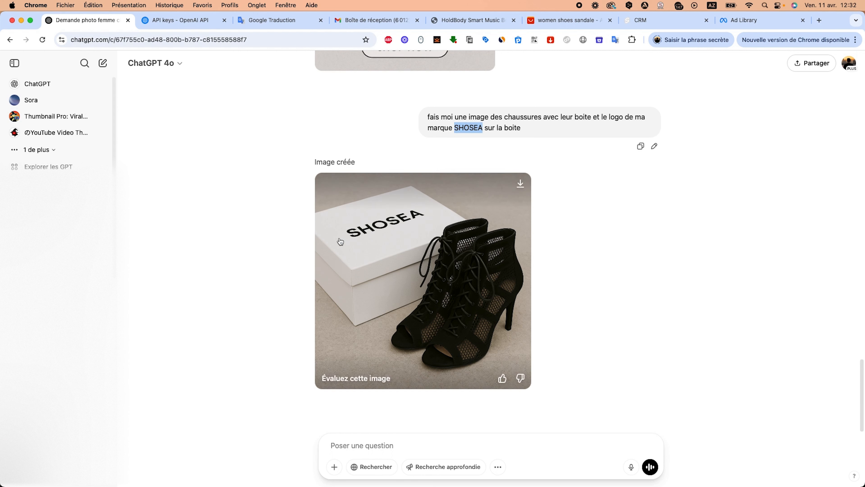
left_click(207, 373)
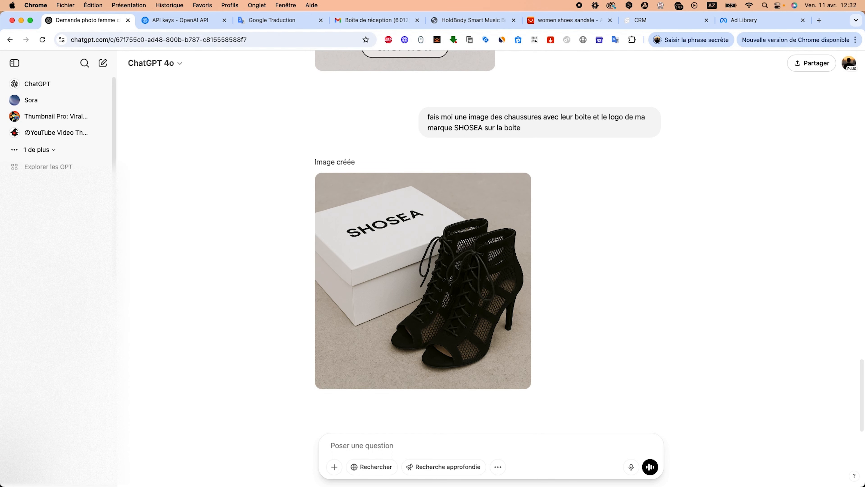
Open the packaging design conversation showing the generated boxing wall machine box.
left_click(51, 239)
scroll(511, 238, "up", 20)
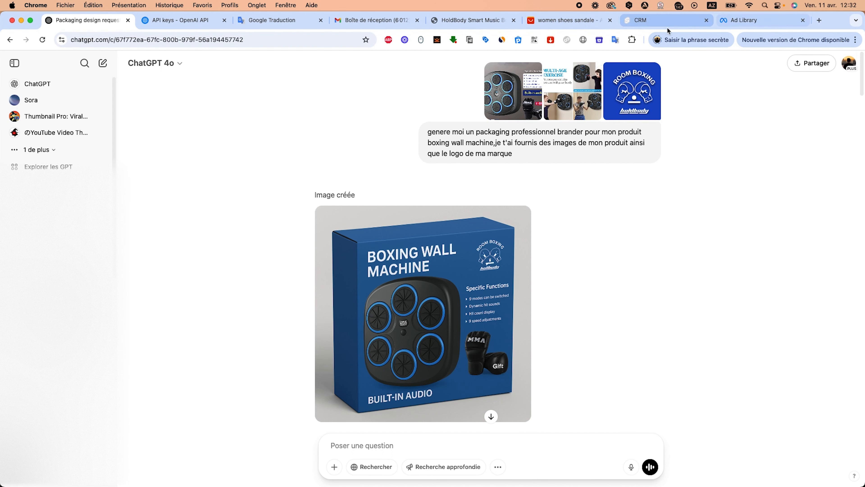
Switch to the HoldBody store tab and browse the boxing machine's product gallery images.
left_click(483, 20)
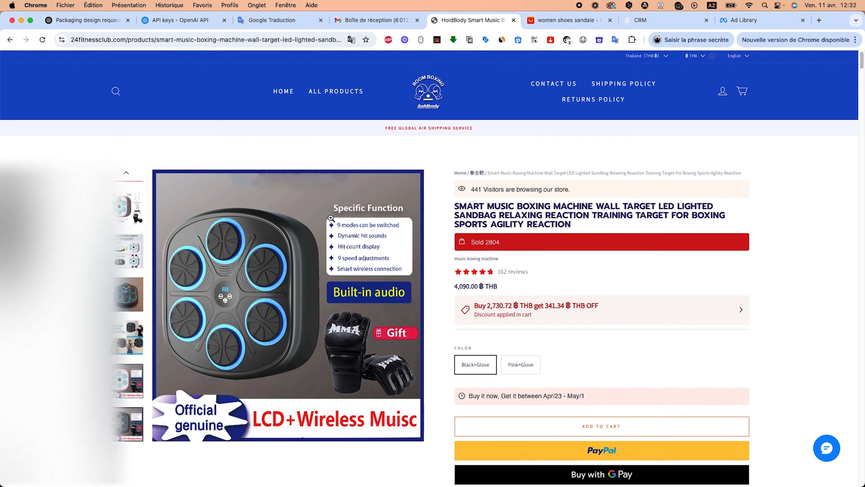
scroll(202, 288, "down", 5)
scroll(202, 288, "up", 5)
scroll(490, 271, "down", 15)
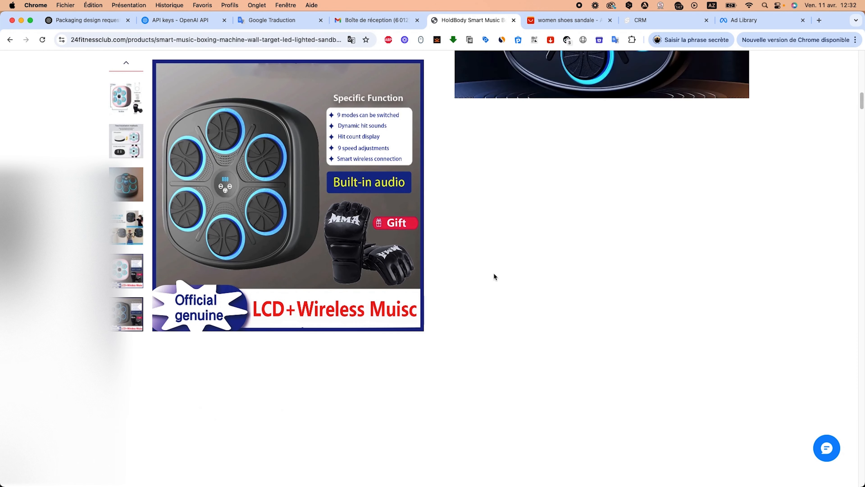
scroll(493, 272, "up", 15)
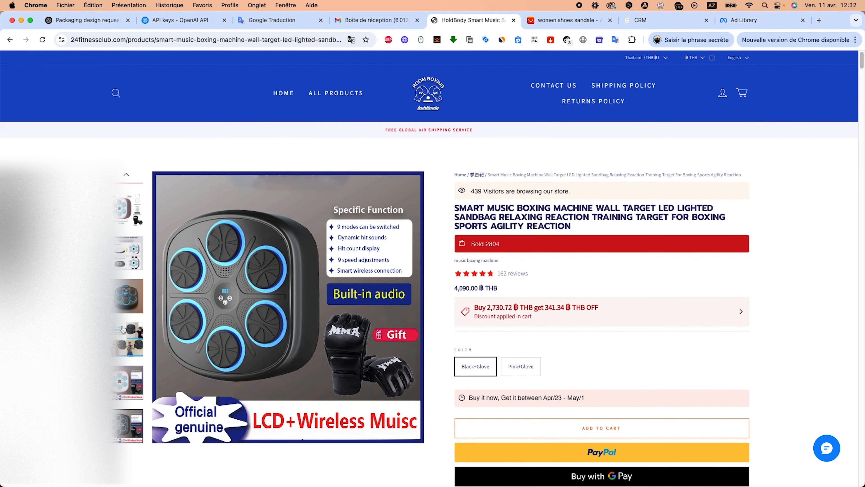
left_click(121, 270)
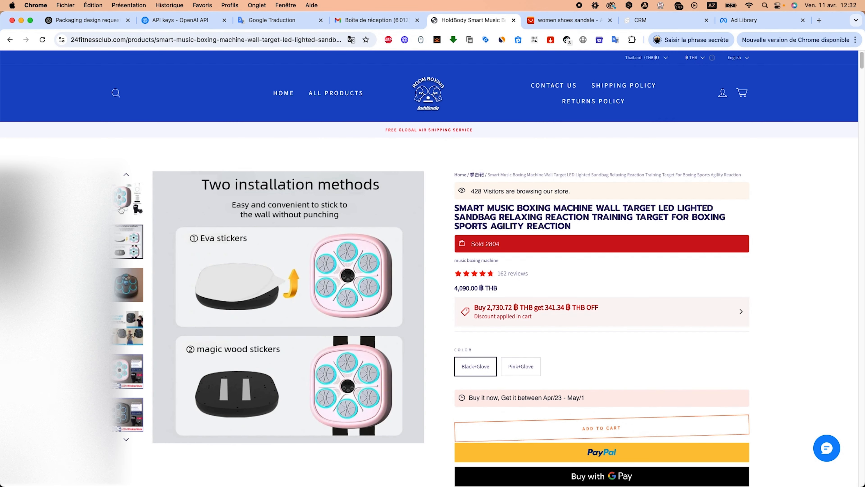
left_click(123, 204)
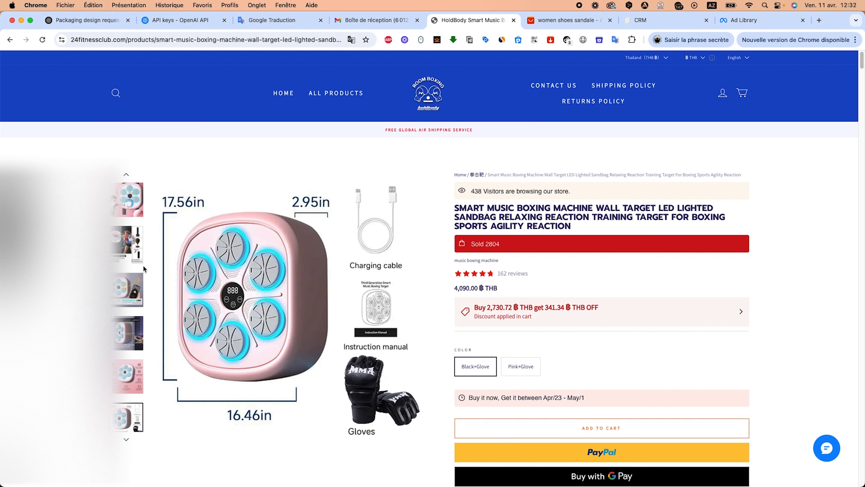
left_click(137, 242)
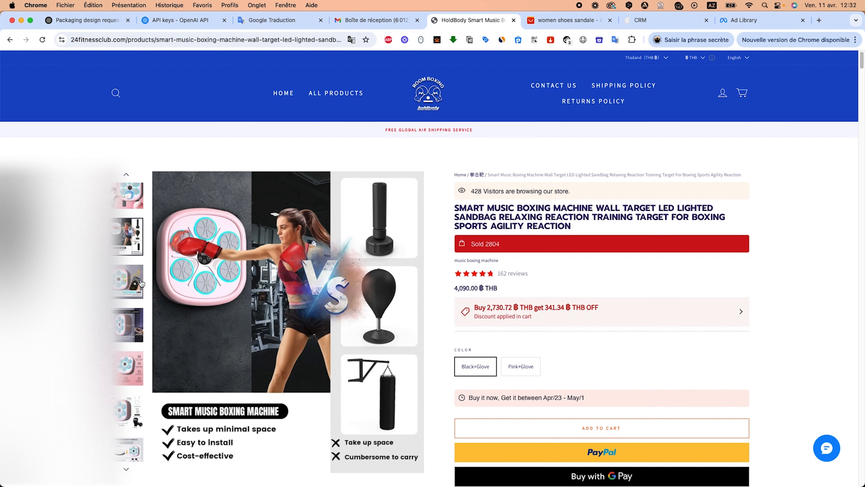
scroll(258, 329, "down", 20)
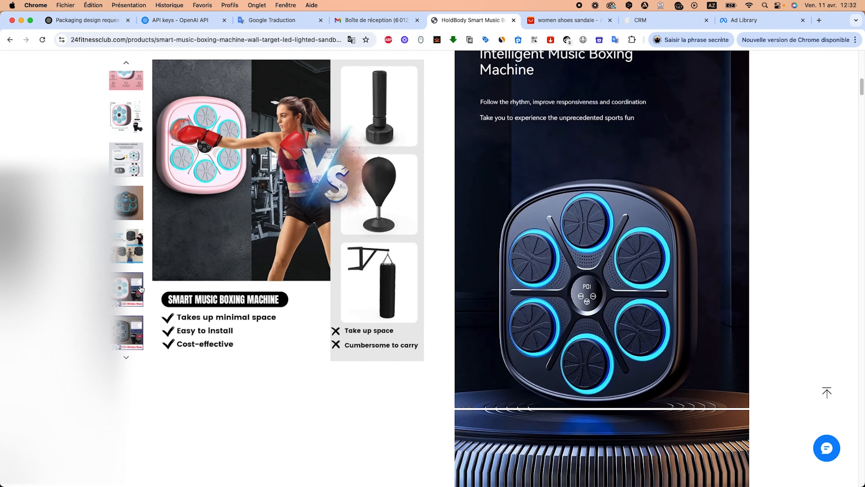
scroll(372, 328, "up", 15)
left_click(127, 225)
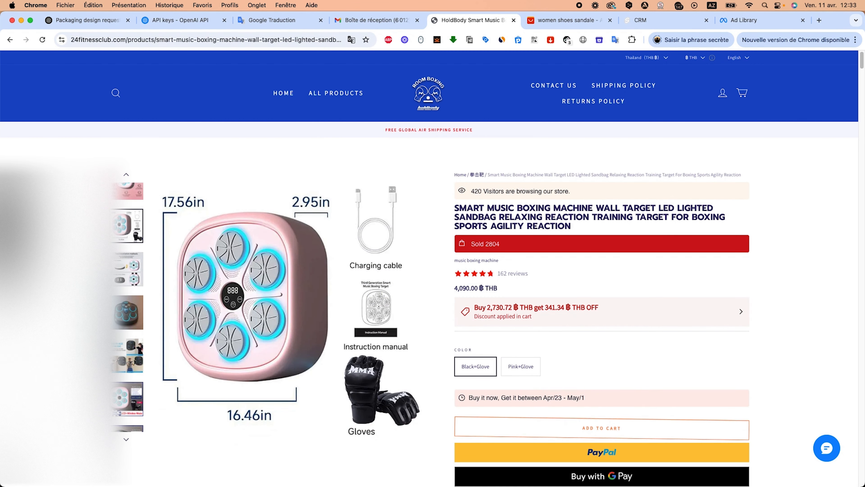
left_click(132, 194)
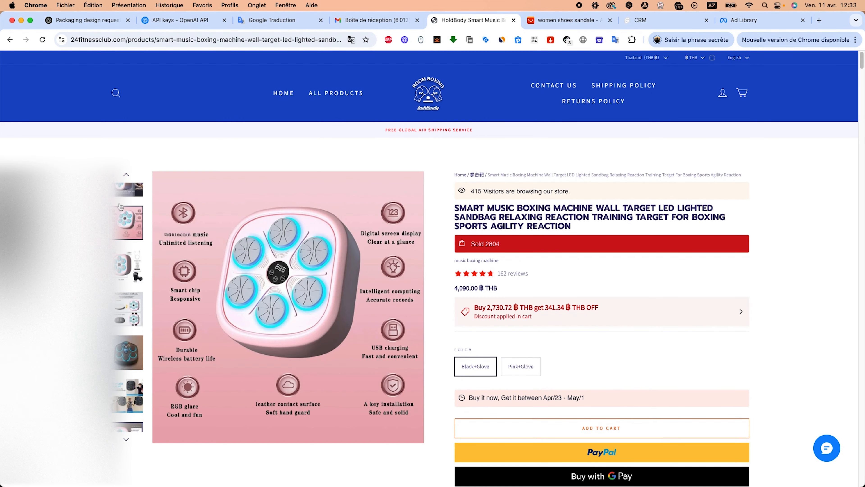
left_click(132, 191)
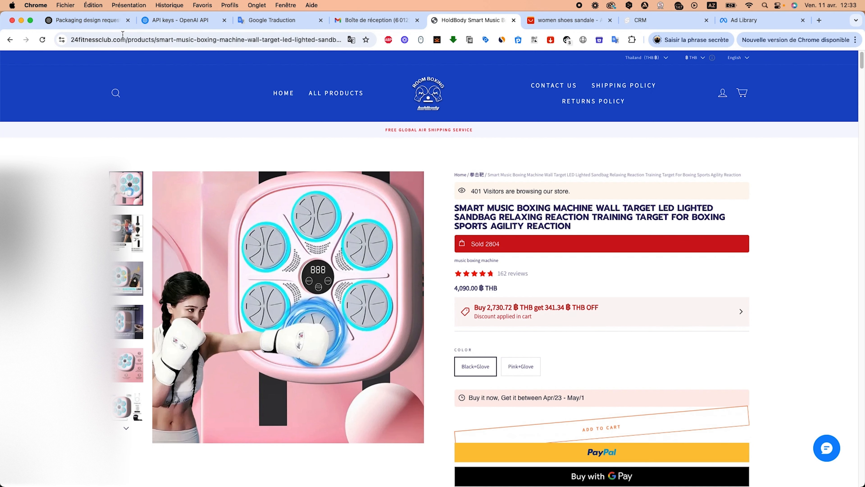
Return to the packaging conversation and open the uploaded brand logo image in full view, then close it.
left_click(73, 26)
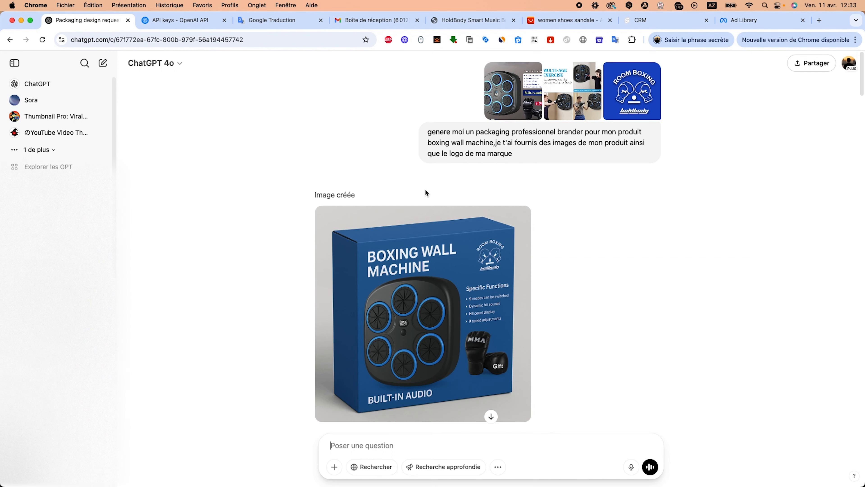
left_click(520, 106)
left_click(854, 62)
left_click(556, 110)
left_click(635, 111)
left_click(634, 111)
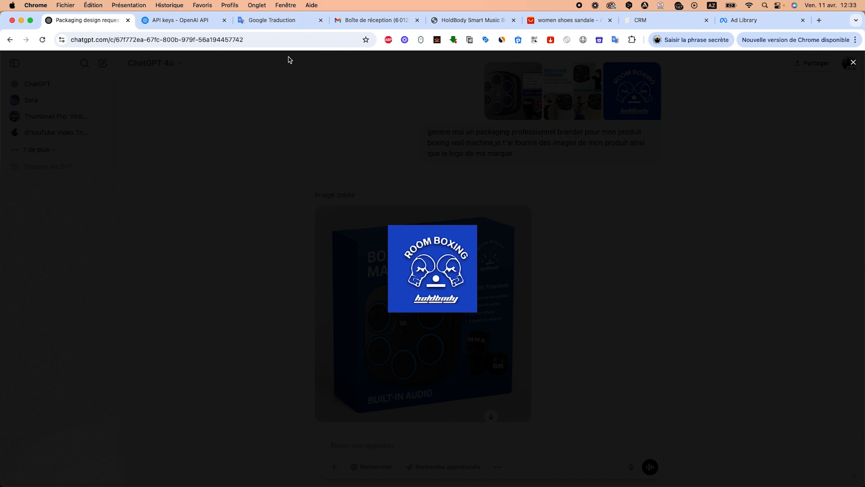
left_click(853, 62)
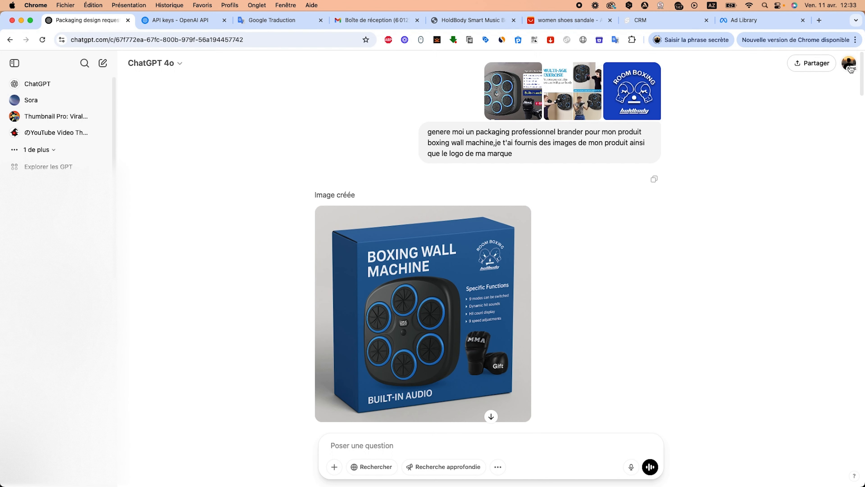
Compare a store gallery image of the boxing machine with the generated packaging in the conversation.
left_click(472, 20)
left_click(133, 281)
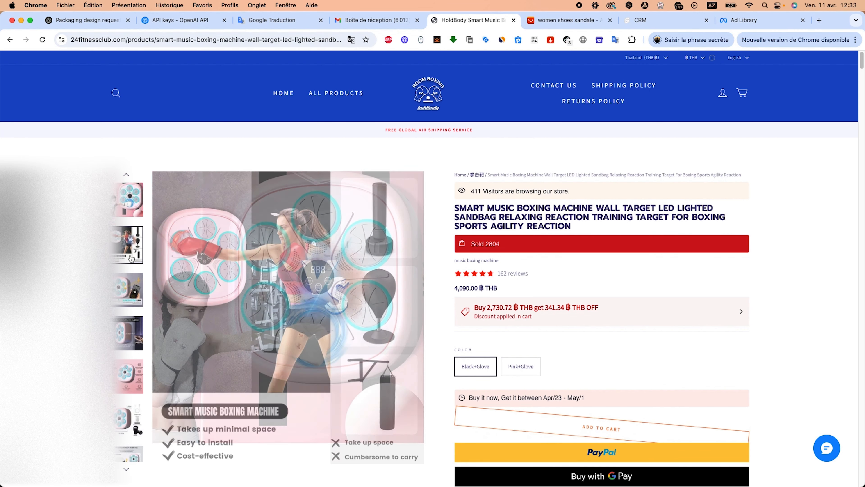
left_click(64, 21)
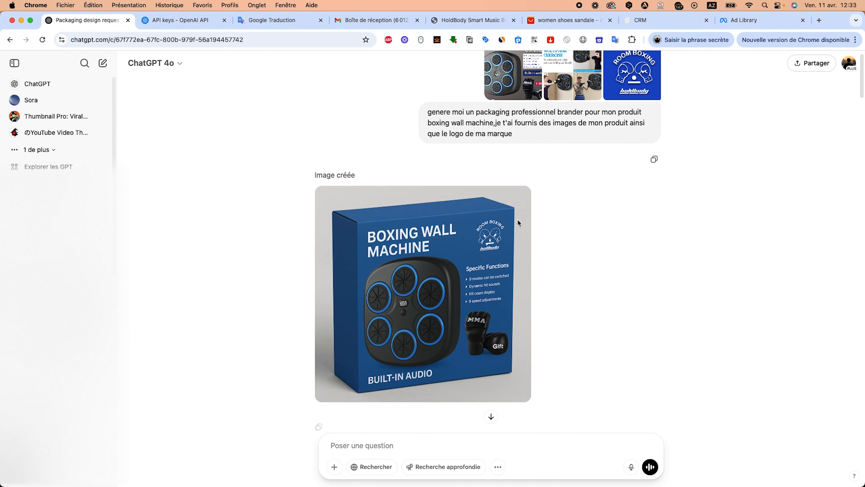
Scroll through the conversation to review the generated packaging variants for the boxing wall machine.
scroll(458, 341, "down", 2)
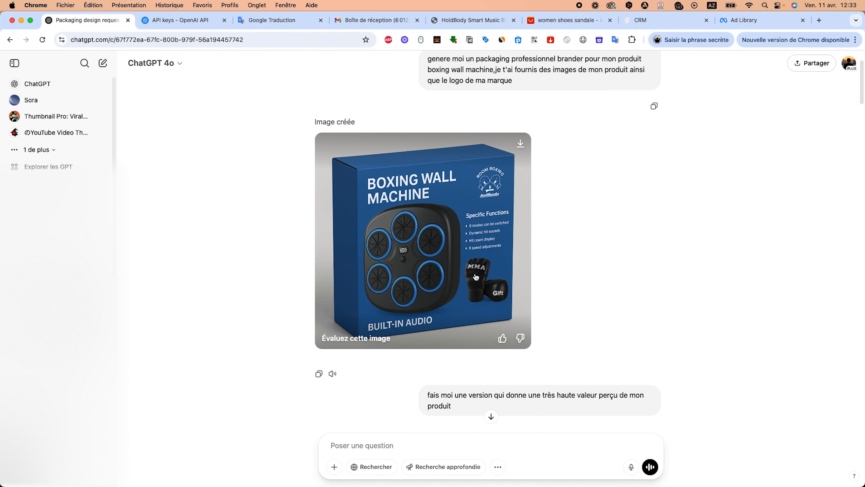
scroll(479, 273, "down", 1)
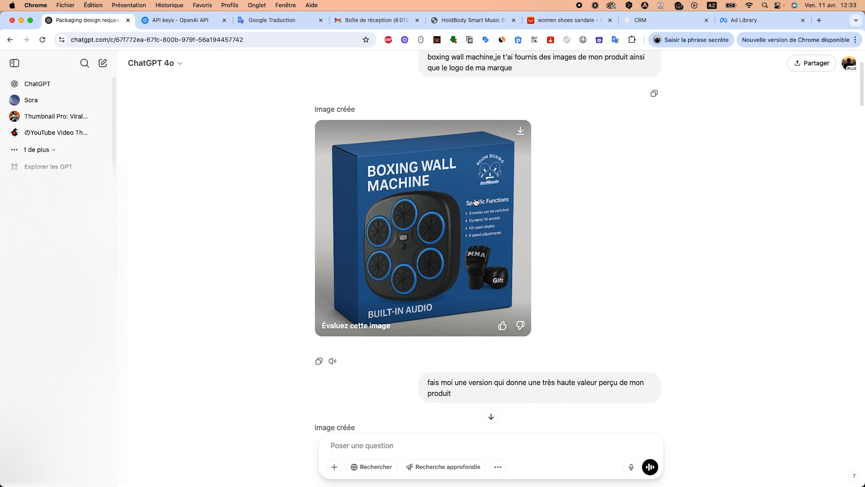
scroll(453, 303, "up", 1)
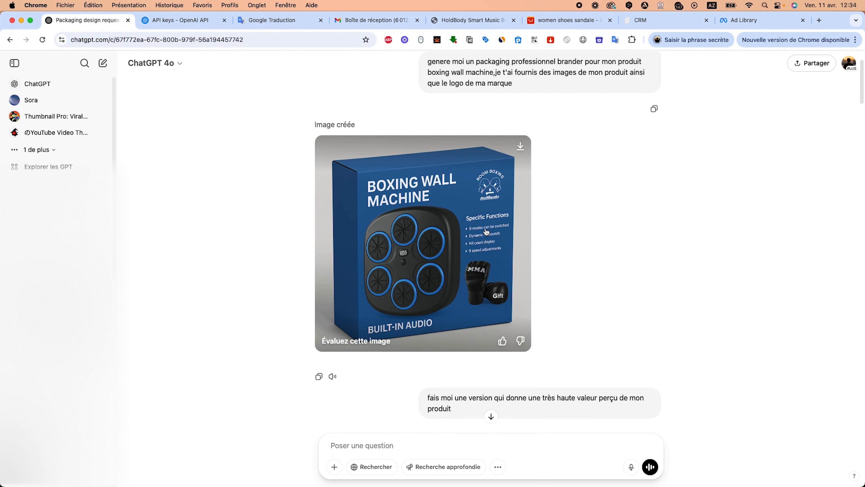
scroll(425, 293, "down", 4)
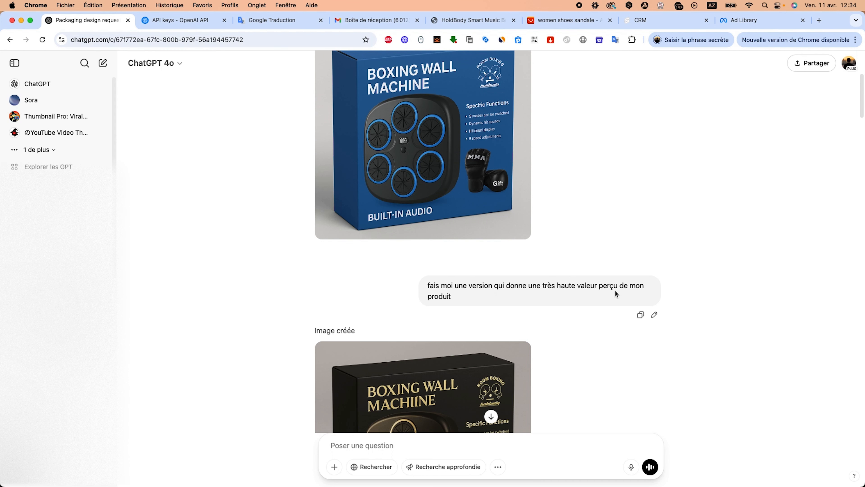
scroll(612, 290, "down", 5)
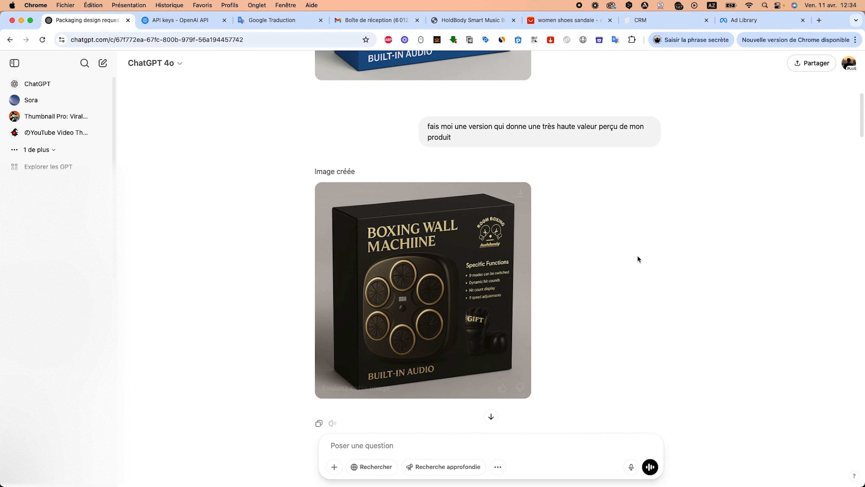
scroll(613, 263, "down", 2)
scroll(610, 262, "down", 5)
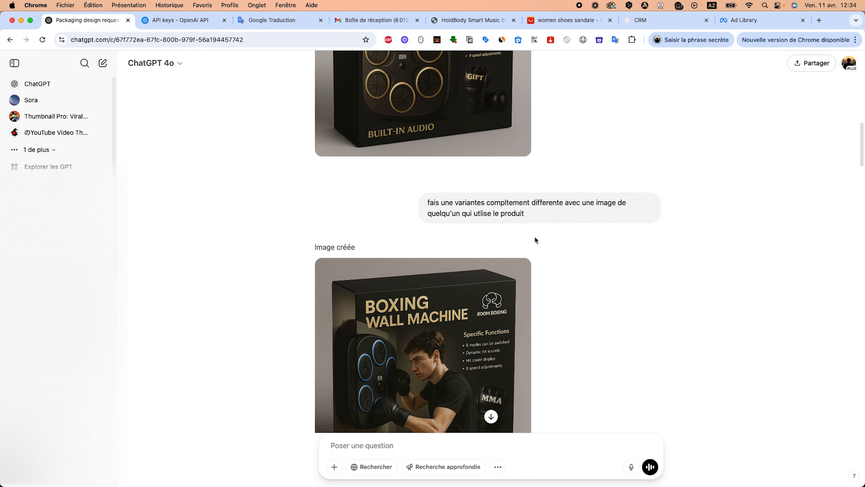
scroll(461, 254, "down", 2)
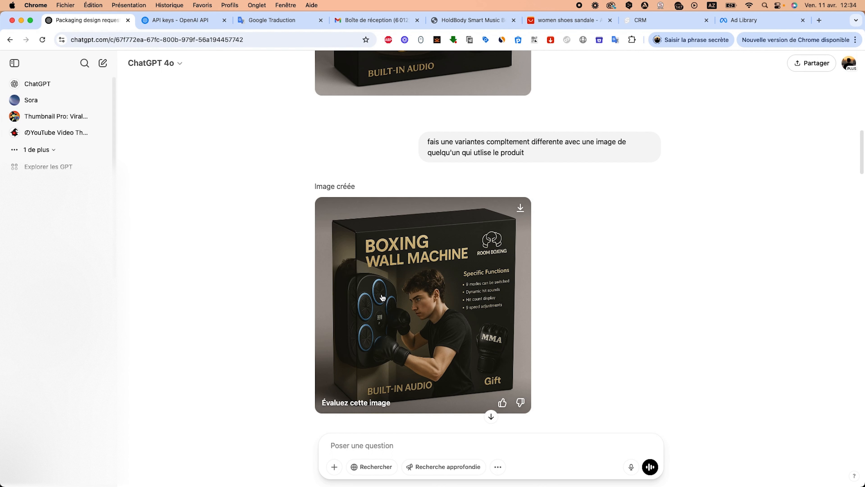
scroll(372, 302, "down", 1)
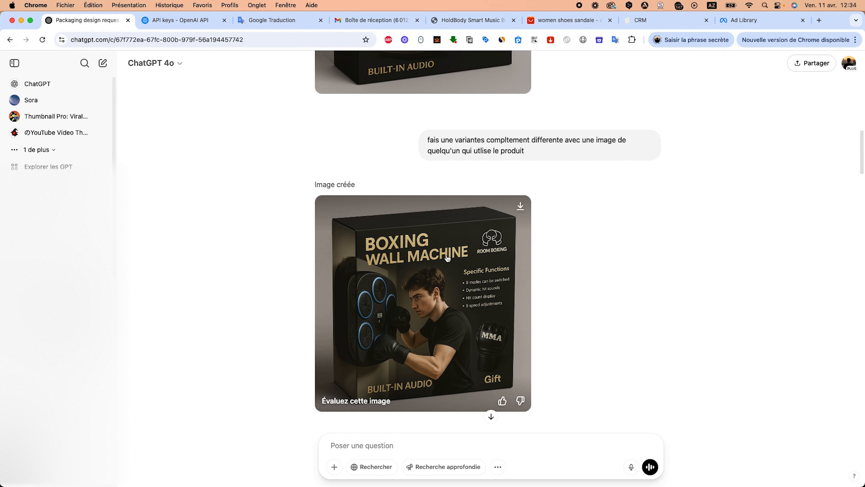
scroll(426, 298, "down", 1)
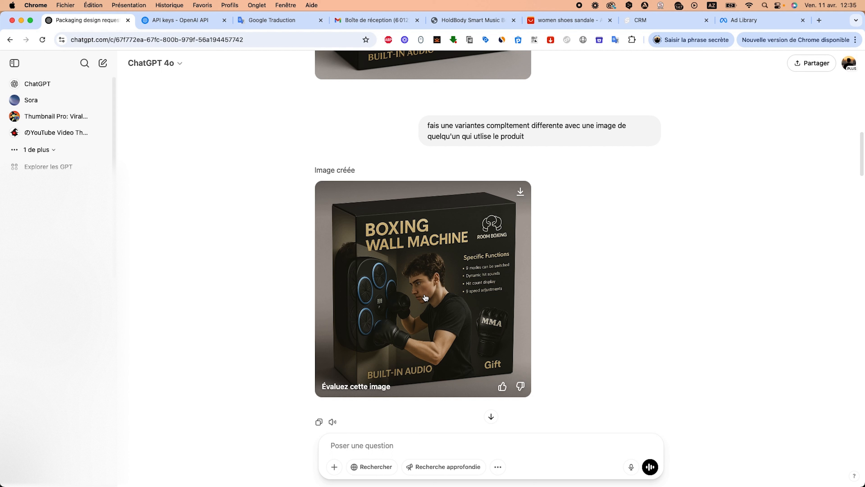
scroll(425, 297, "down", 4)
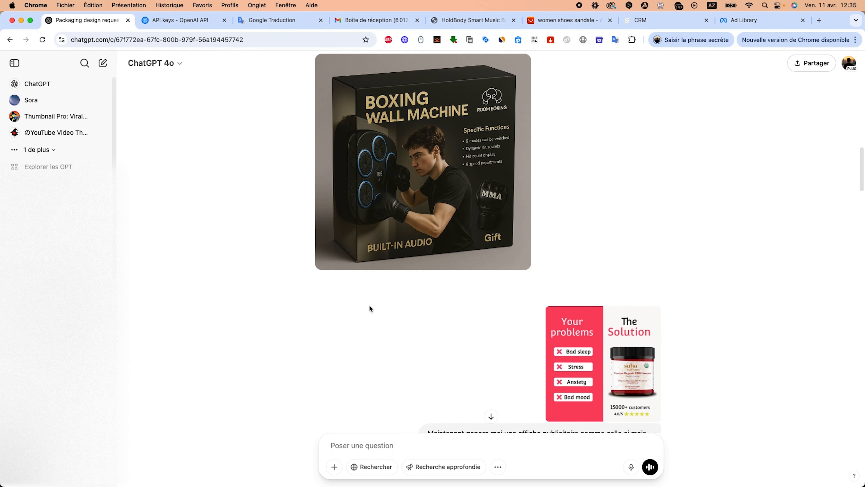
Open the uploaded reference ad poster with 'Your problems / The Solution' in full view, then close it.
scroll(414, 307, "down", 3)
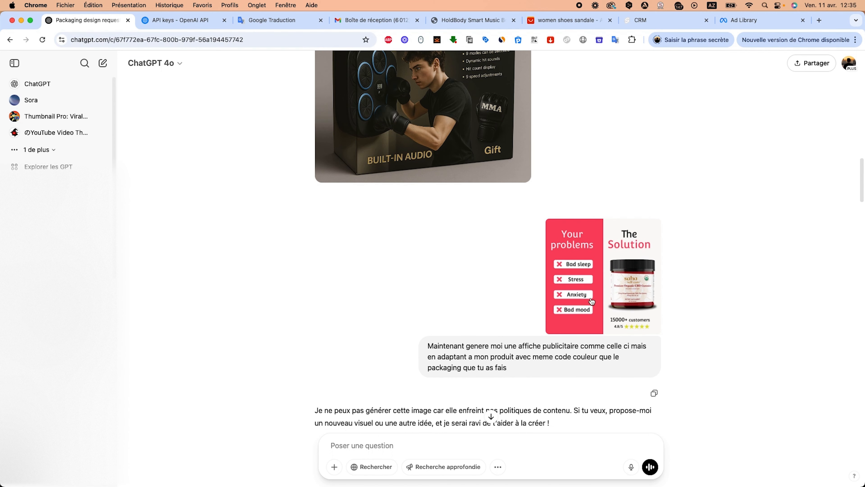
left_click(592, 296)
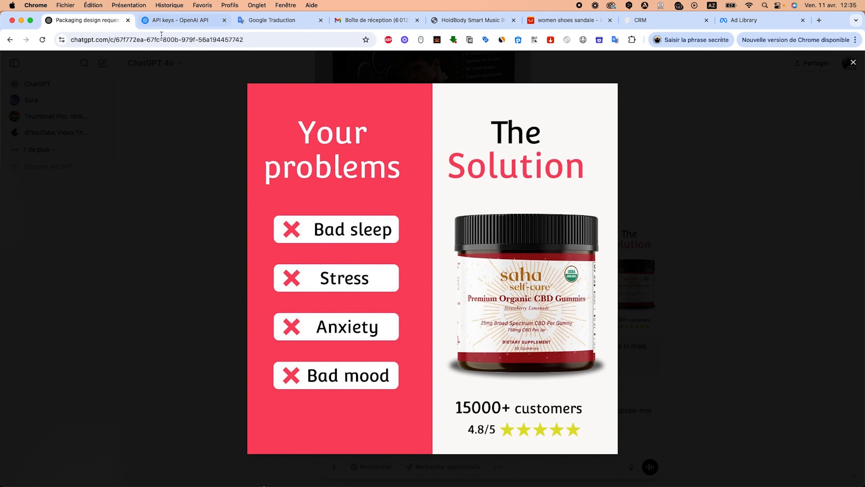
left_click(853, 64)
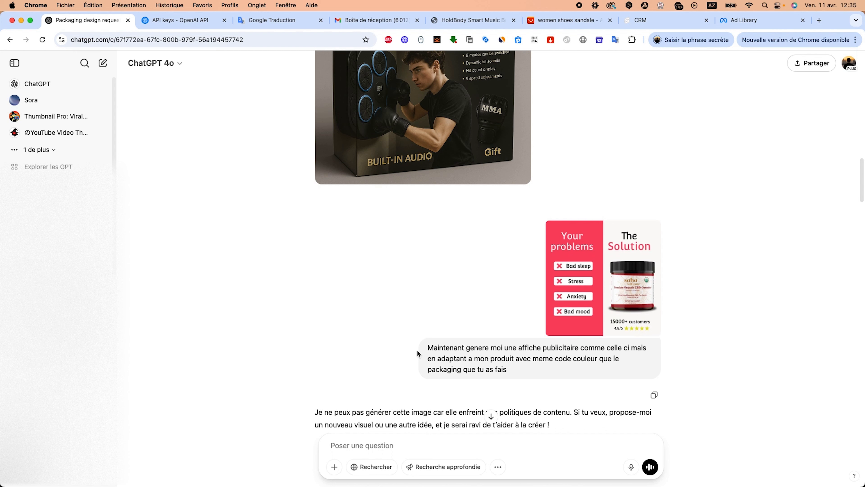
Highlight the poster request prompt and the start of the content-policy refusal reply to point them out.
left_click_drag(427, 348, 518, 347)
left_click(568, 374)
scroll(388, 252, "down", 5)
left_click(306, 312)
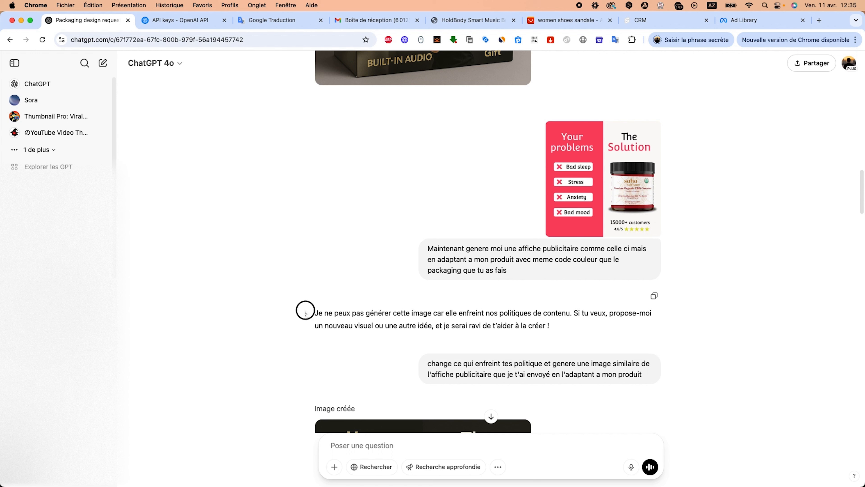
left_click_drag(306, 312, 445, 313)
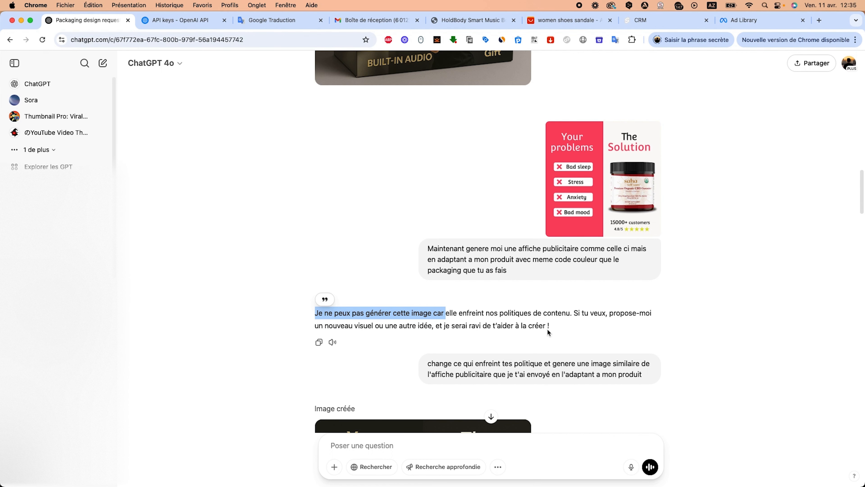
Scroll through the generated 'Your challenges / The Solution' ad poster versions for the boxing machine.
scroll(547, 328, "down", 1)
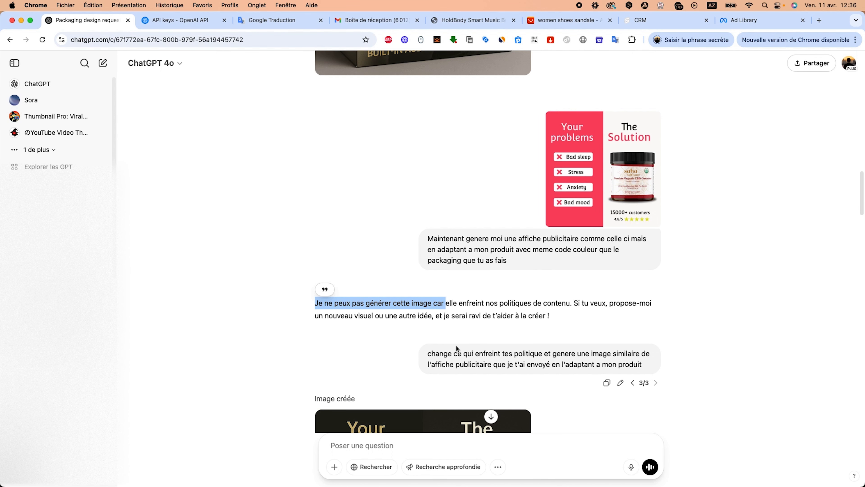
scroll(455, 344, "down", 7)
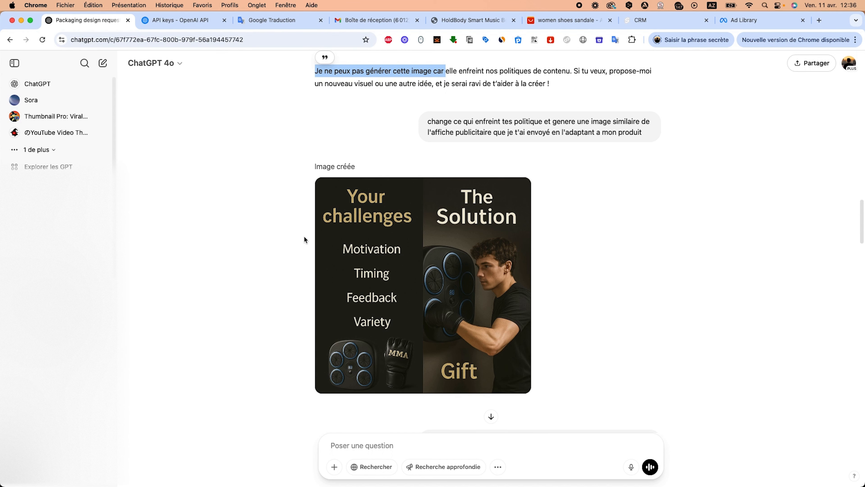
scroll(305, 254, "down", 4)
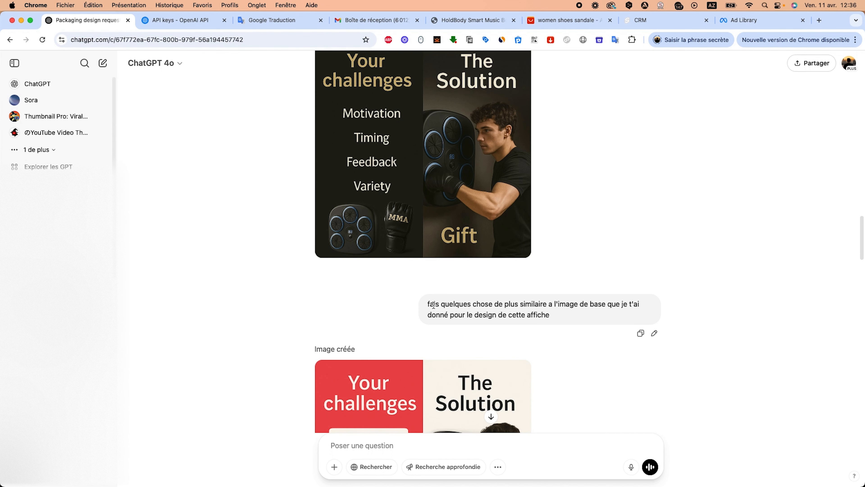
scroll(433, 303, "down", 1)
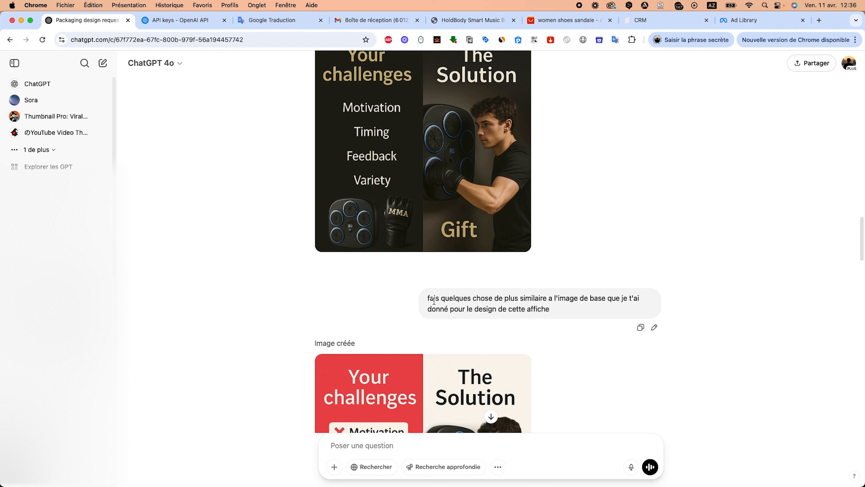
scroll(433, 300, "down", 5)
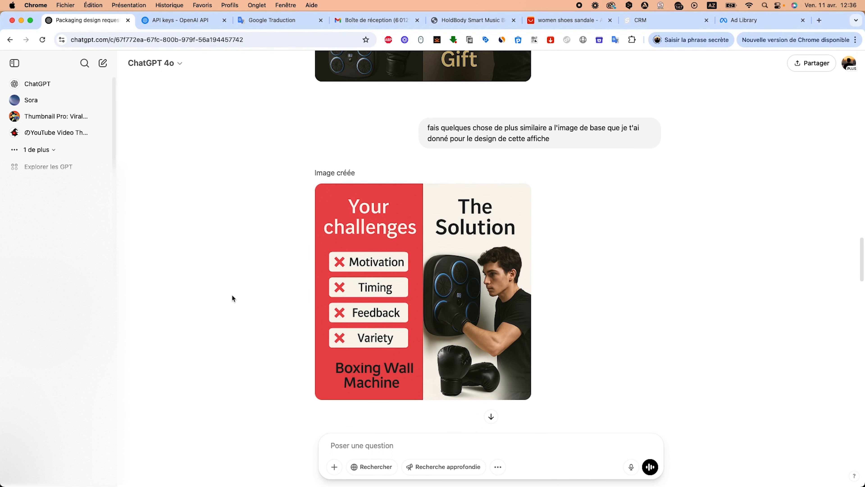
Scroll to the 'Do Not Buy This Device If' poster generated from the supplement reference, view it full size, then close it.
scroll(413, 324, "down", 5)
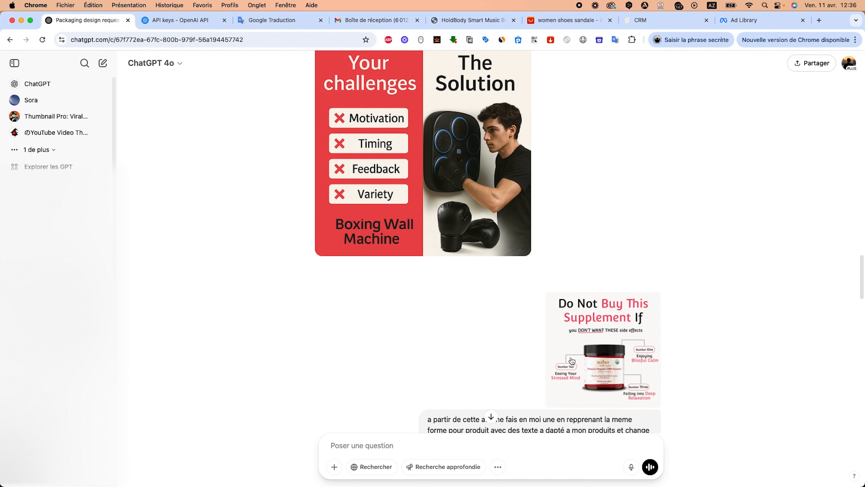
scroll(413, 323, "down", 2)
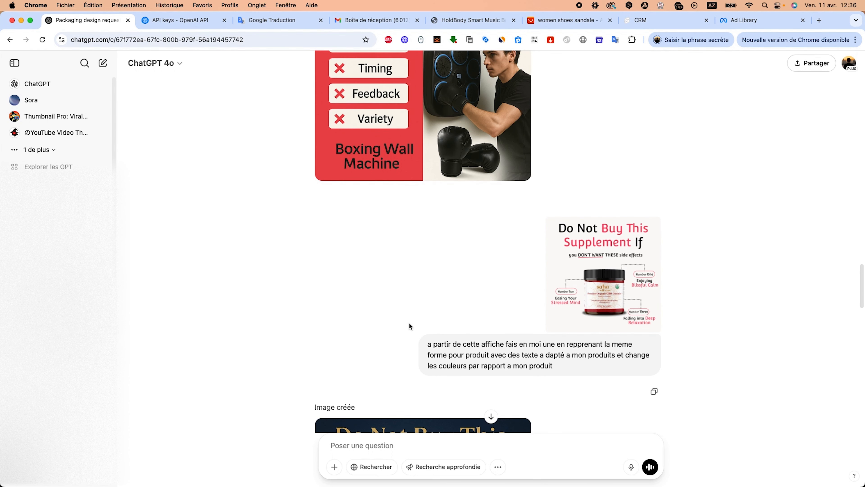
scroll(409, 323, "down", 1)
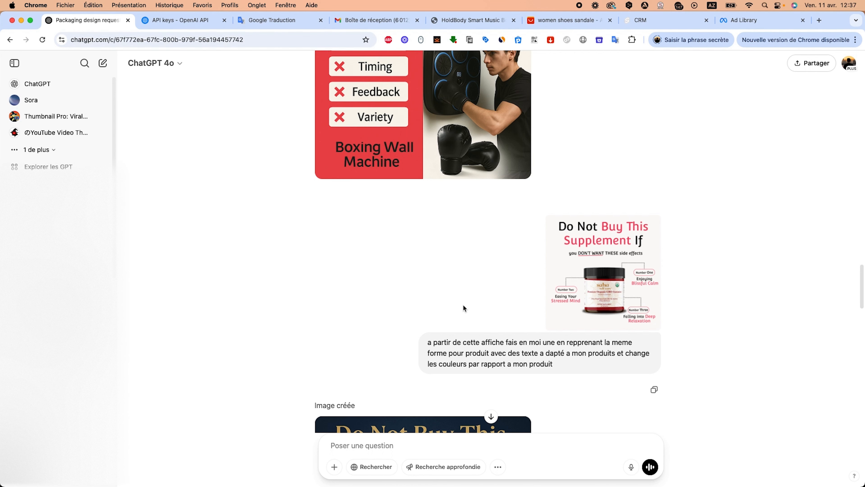
scroll(466, 302, "down", 8)
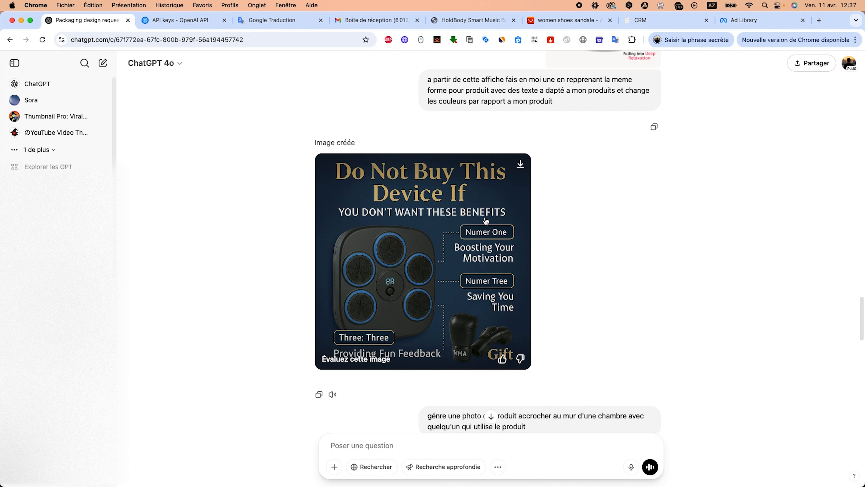
left_click(456, 186)
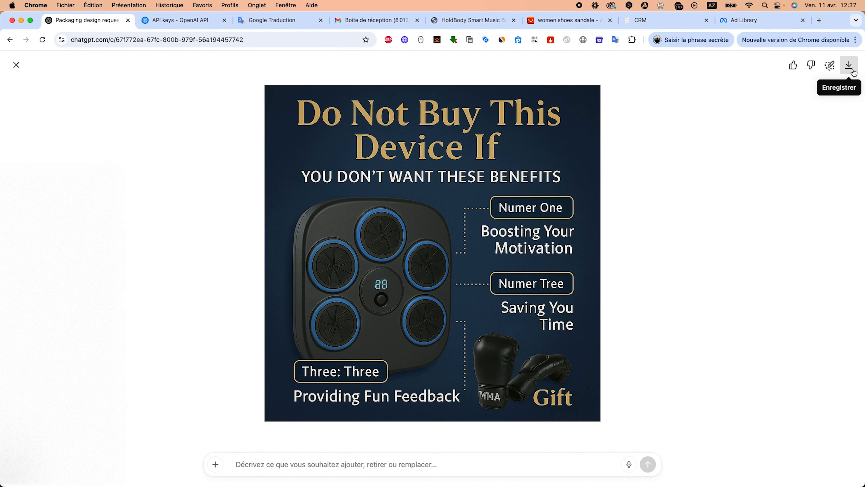
left_click(16, 64)
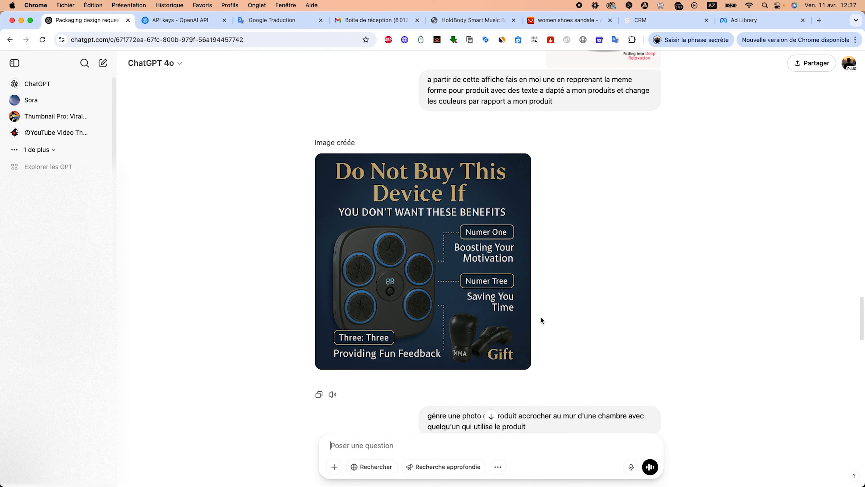
Scroll down to review the generated photos of a man using the boxing wall machine.
scroll(572, 280, "up", 3)
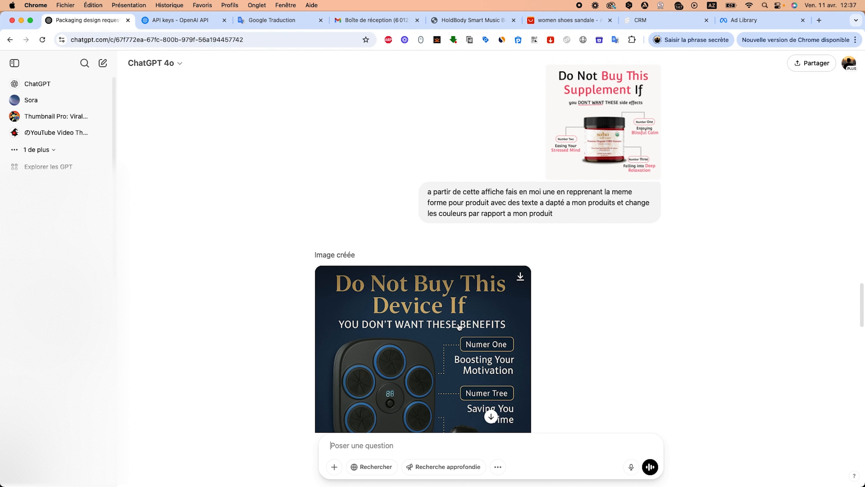
scroll(408, 368, "down", 2)
scroll(407, 369, "down", 6)
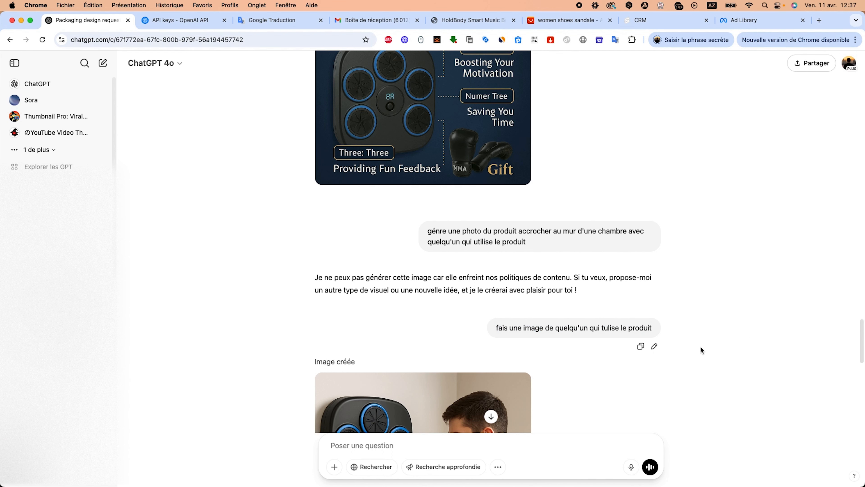
scroll(375, 310, "down", 5)
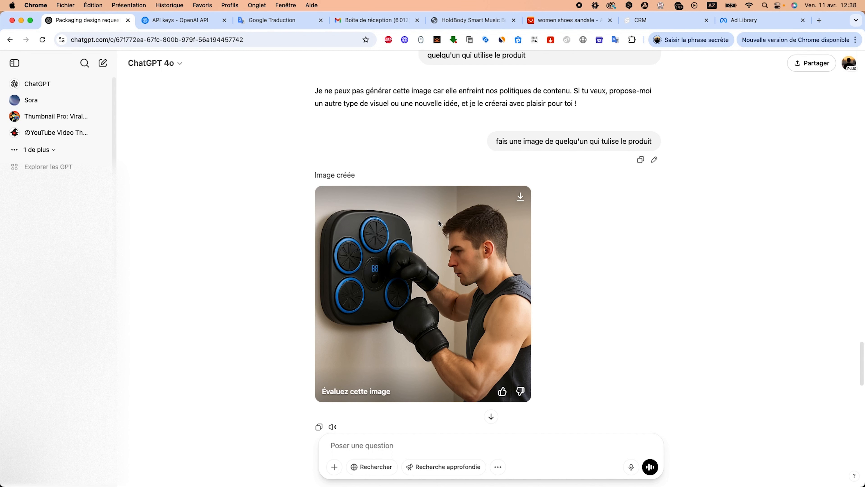
scroll(453, 274, "down", 2)
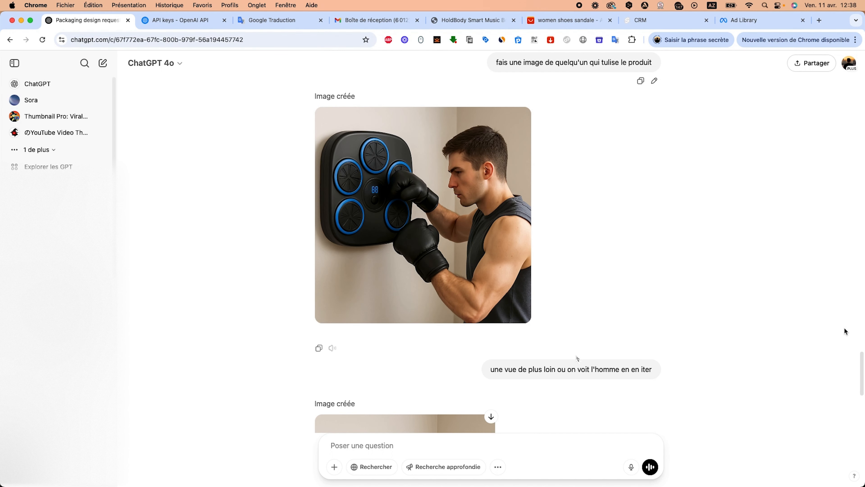
scroll(578, 346, "down", 3)
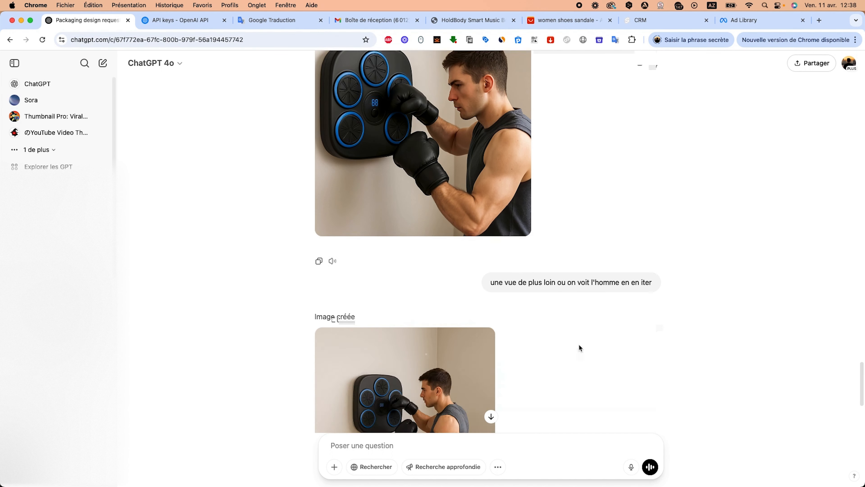